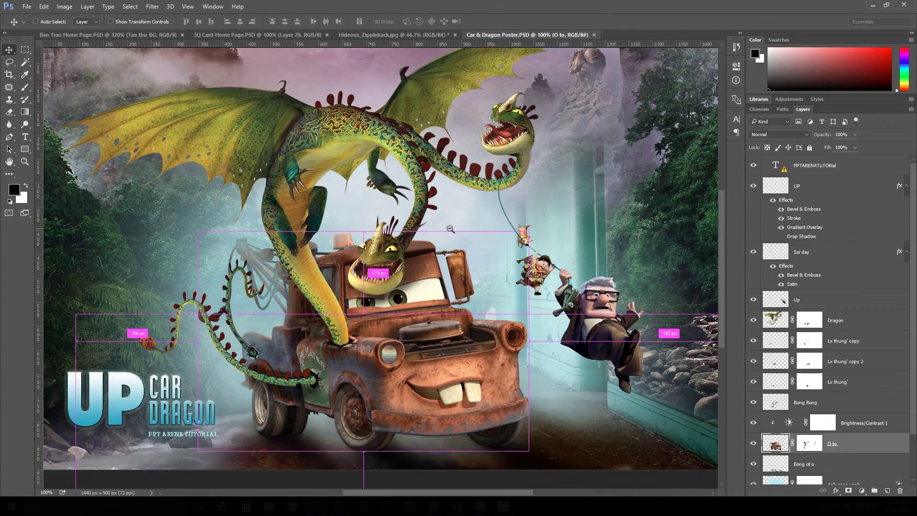
Try moving the truck and the dragon separately on the canvas, undoing each move
{"action": "left_click", "coordinate": [454, 229], "text": "ctrl+alt"}
{"action": "left_click", "coordinate": [425, 238], "text": "ctrl"}
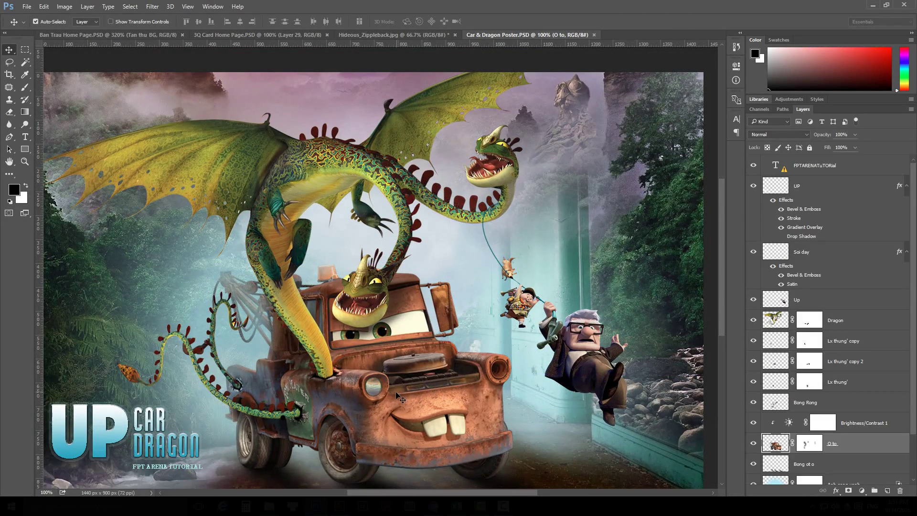
{"action": "left_click_drag", "start_coordinate": [400, 400], "coordinate": [484, 410]}
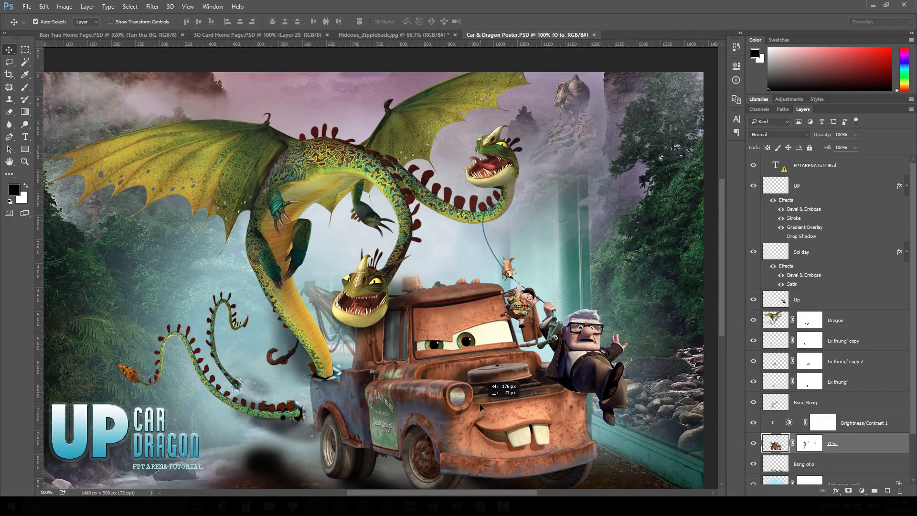
{"action": "key", "text": "ctrl+z"}
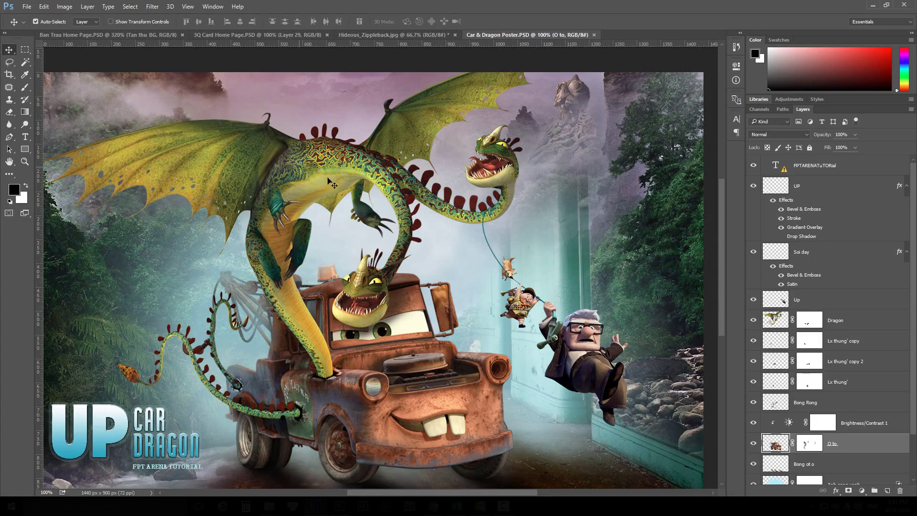
{"action": "left_click_drag", "start_coordinate": [366, 151], "coordinate": [420, 154]}
{"action": "key", "text": "ctrl+z"}
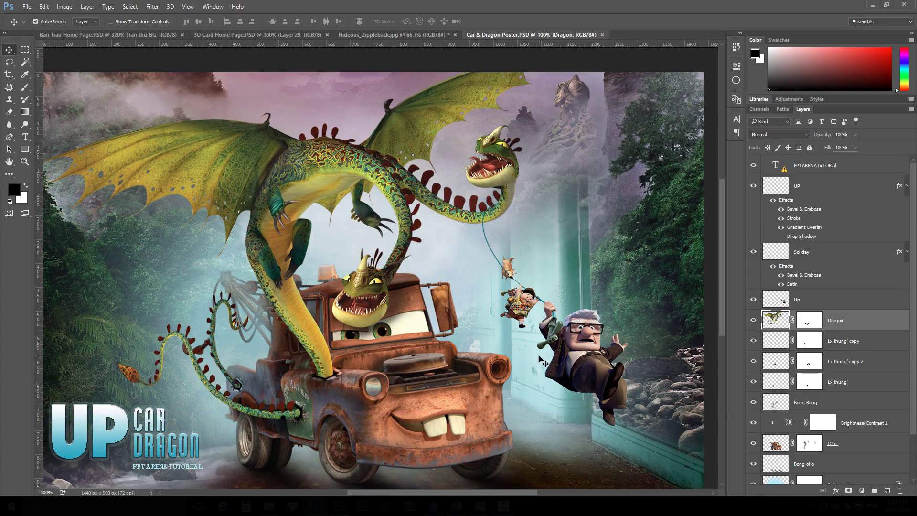
Try moving the Dragon and O to layers together on the canvas, and undo the move
{"action": "scroll", "coordinate": [396, 220], "scroll_direction": "down", "scroll_amount": 1}
{"action": "scroll", "coordinate": [387, 249], "scroll_direction": "up", "scroll_amount": 1}
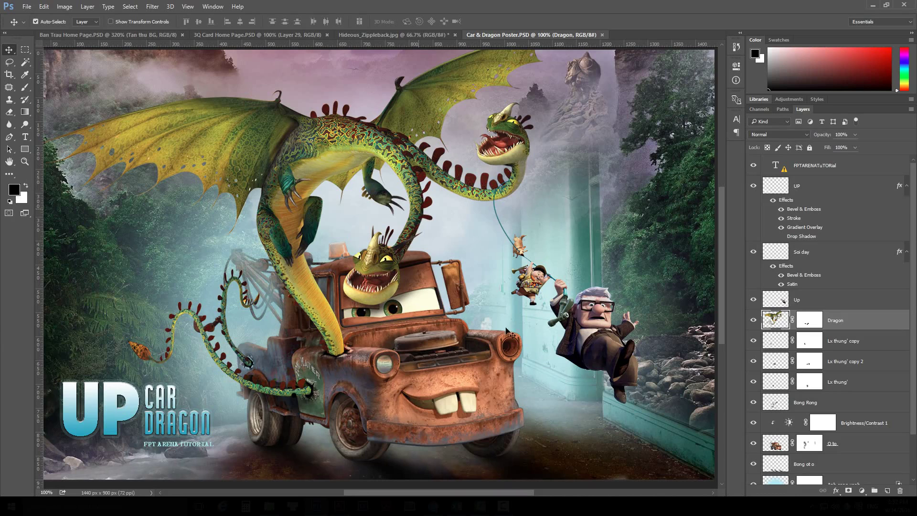
{"action": "left_click_drag", "start_coordinate": [516, 386], "coordinate": [463, 279]}
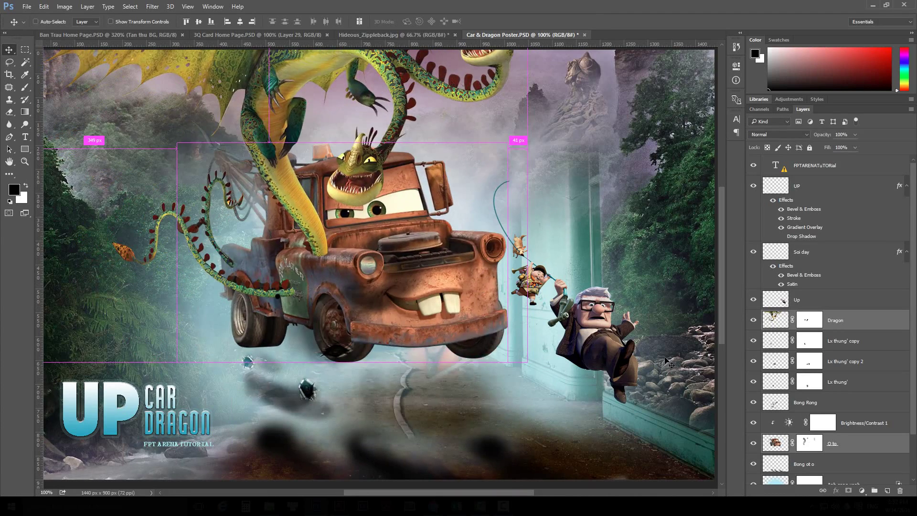
{"action": "key", "text": "ctrl+z"}
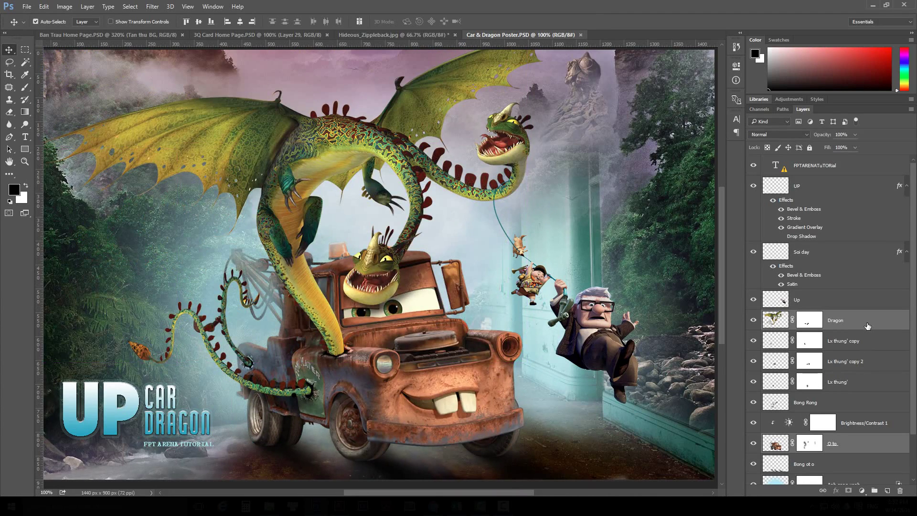
Add the Lx thung layers, Bong Rong and Brightness/Contrast 1 to the Dragon and O to selection, trying a joint move and undoing it
{"action": "left_click", "coordinate": [872, 346], "text": "ctrl"}
{"action": "left_click", "coordinate": [877, 364], "text": "ctrl"}
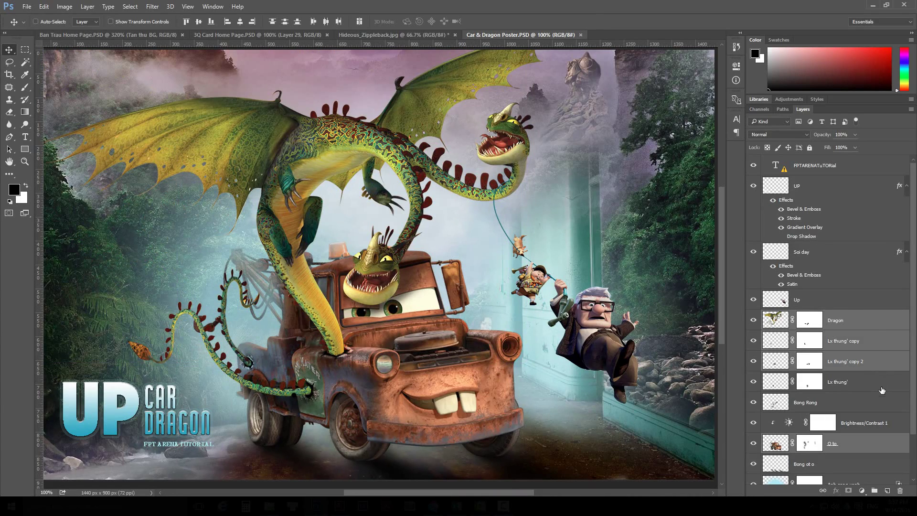
{"action": "left_click", "coordinate": [879, 385], "text": "ctrl"}
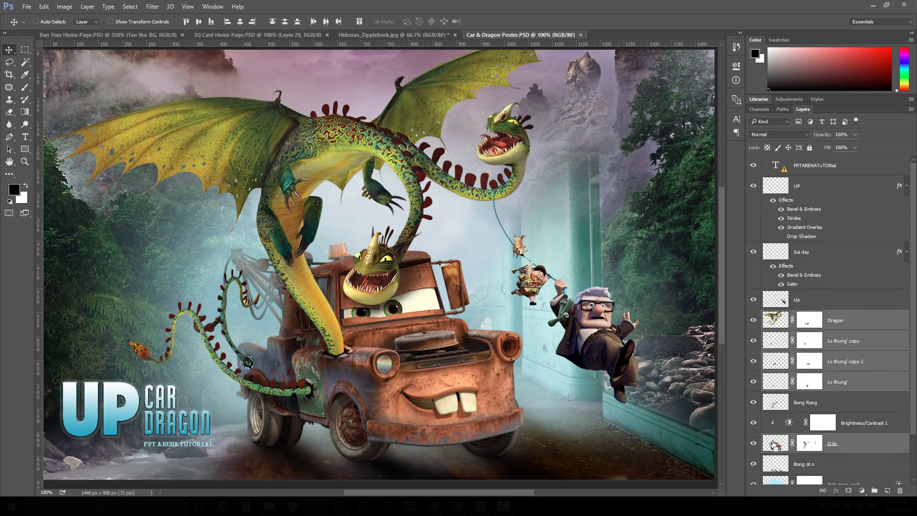
{"action": "left_click_drag", "start_coordinate": [449, 312], "coordinate": [306, 267]}
{"action": "key", "text": "ctrl+z"}
{"action": "scroll", "coordinate": [826, 457], "scroll_direction": "down", "scroll_amount": 2}
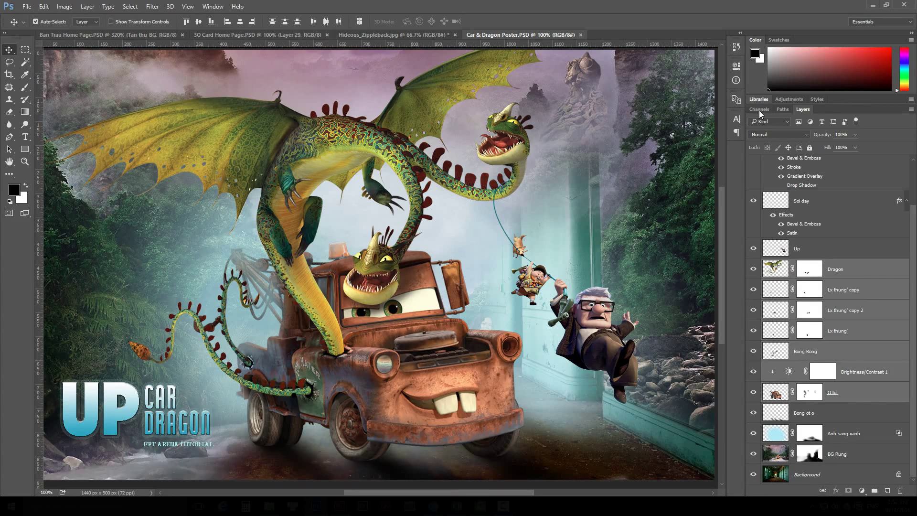
Float the layer list over the canvas and link the selected layers from Dragon through O to
{"action": "left_click_drag", "start_coordinate": [803, 110], "coordinate": [553, 69]}
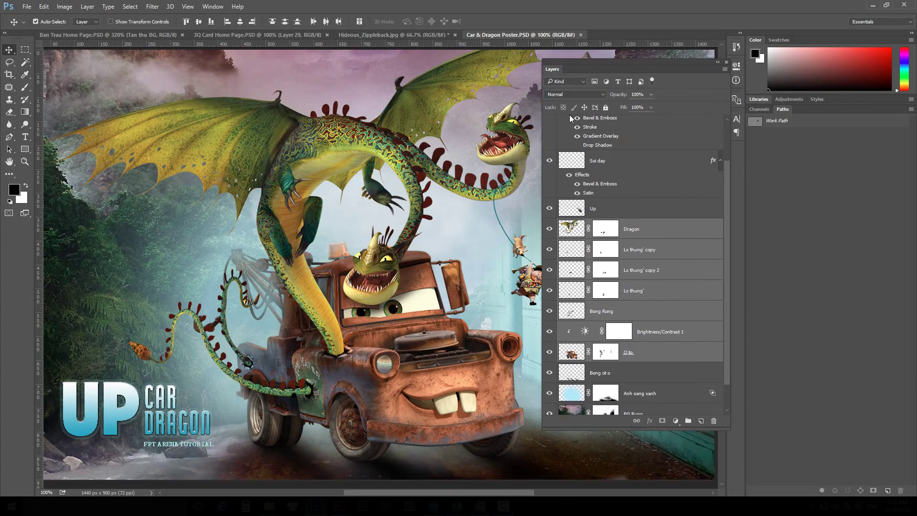
{"action": "left_click", "coordinate": [636, 421]}
{"action": "left_click", "coordinate": [333, 88]}
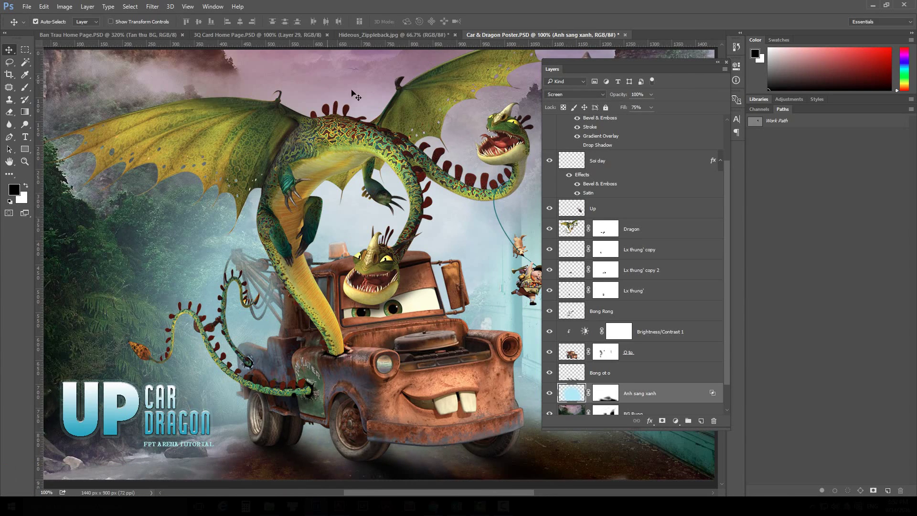
Select only the Dragon layer and try moving it with its linked layers, undoing the move
{"action": "left_click", "coordinate": [575, 229]}
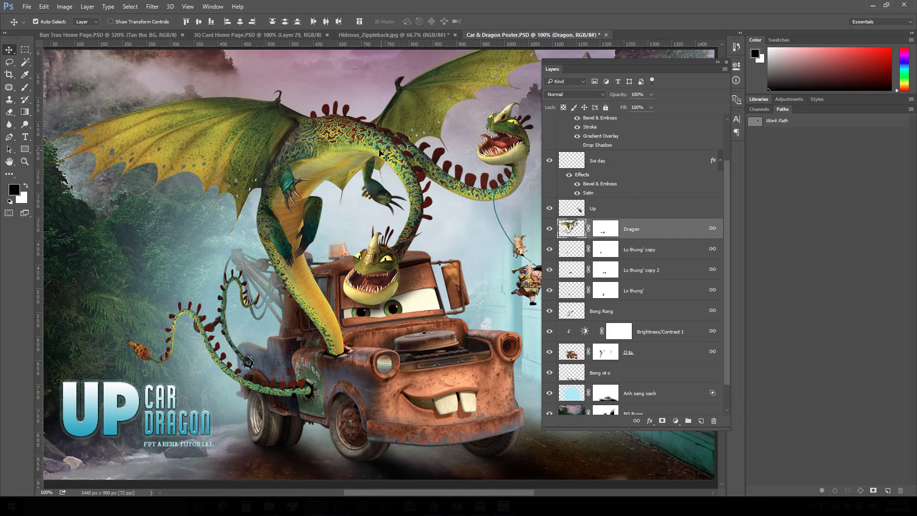
{"action": "left_click_drag", "start_coordinate": [380, 150], "coordinate": [356, 124]}
{"action": "key", "text": "ctrl"}
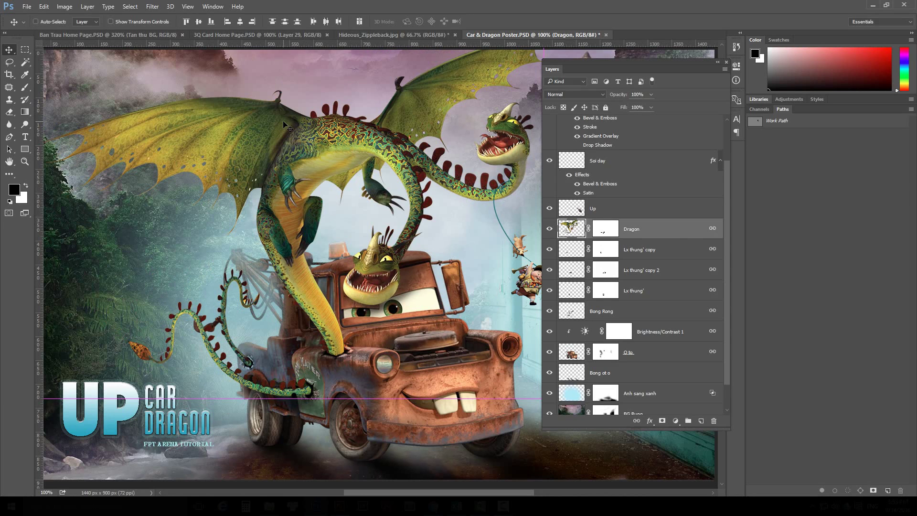
Try scaling the linked layers to about 66% with Free Transform, and cancel the transformation
{"action": "key", "text": "ctrl+t"}
{"action": "left_click_drag", "start_coordinate": [544, 460], "coordinate": [462, 384]}
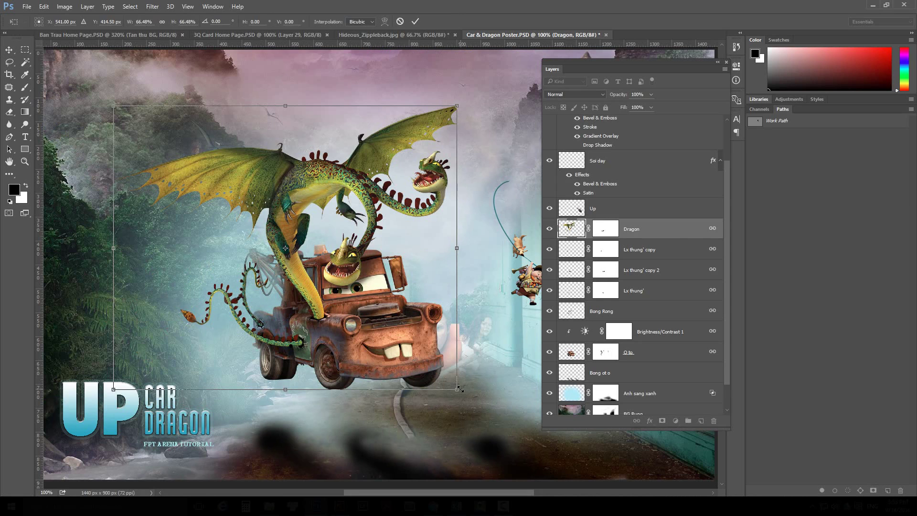
{"action": "key", "text": "Escape"}
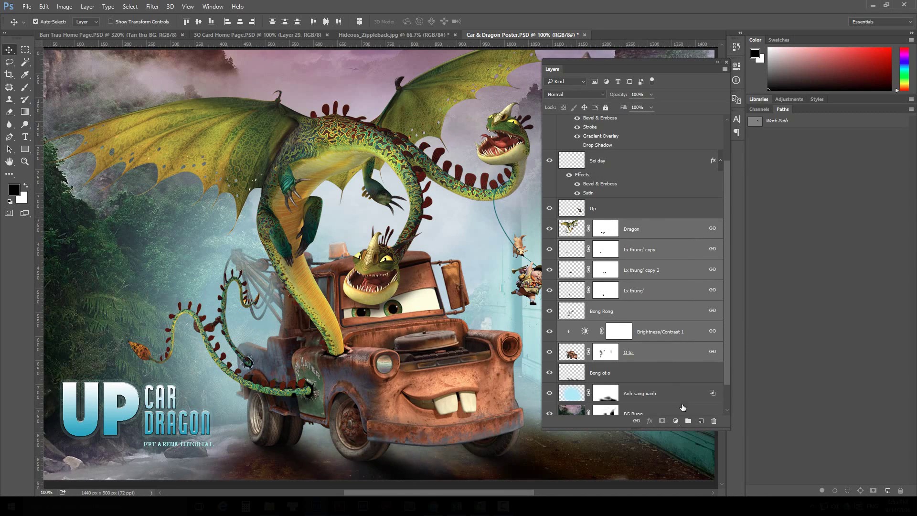
Unlink the layers from Dragon through O to
{"action": "left_click", "coordinate": [637, 421]}
{"action": "left_click", "coordinate": [87, 7]}
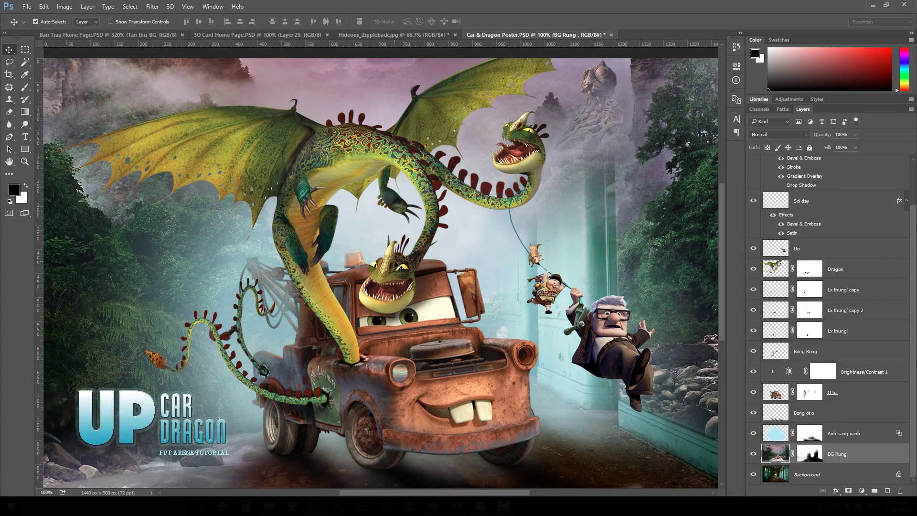
Select the truck and dragon directly on the canvas, try moving both together, and undo the move
{"action": "left_click", "coordinate": [368, 158]}
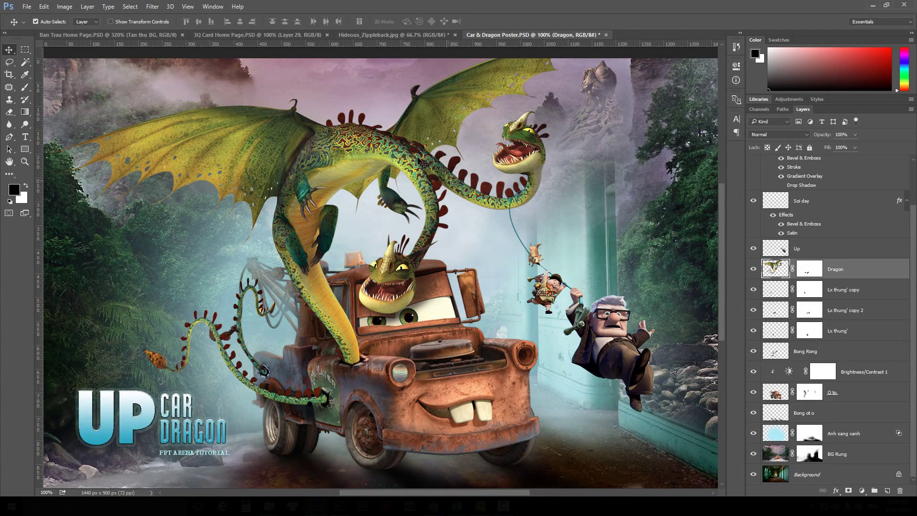
{"action": "key", "text": "ctrl+z"}
{"action": "left_click", "coordinate": [492, 378]}
{"action": "left_click", "coordinate": [395, 157], "text": "shift"}
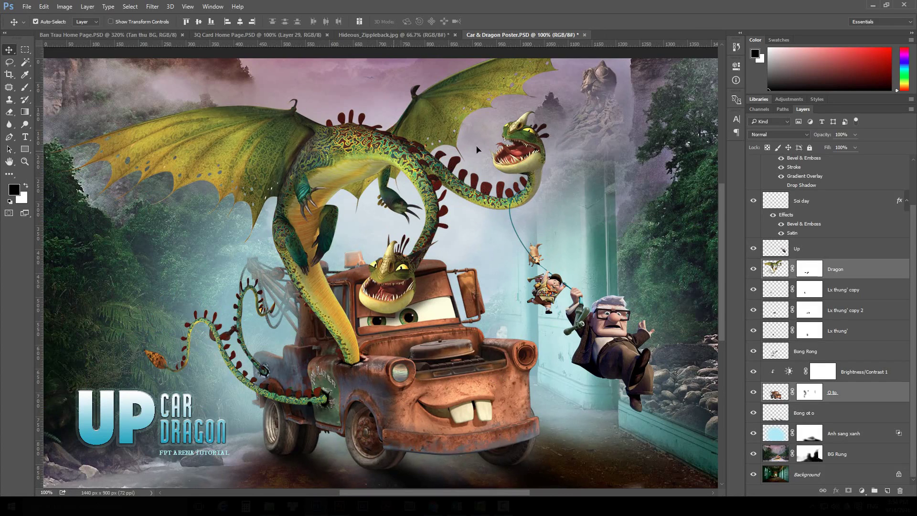
{"action": "left_click_drag", "start_coordinate": [476, 149], "coordinate": [549, 184]}
{"action": "key", "text": "ctrl+z"}
{"action": "left_click", "coordinate": [88, 7]}
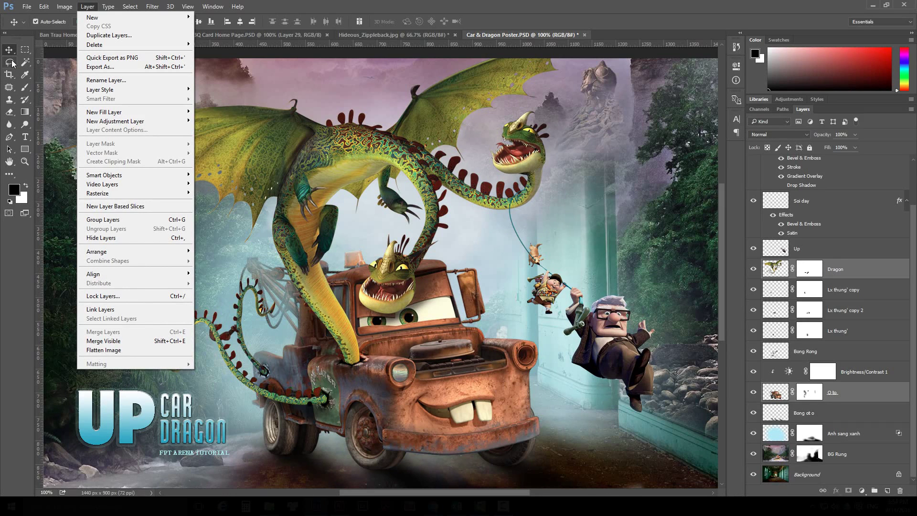
{"action": "left_click", "coordinate": [369, 183]}
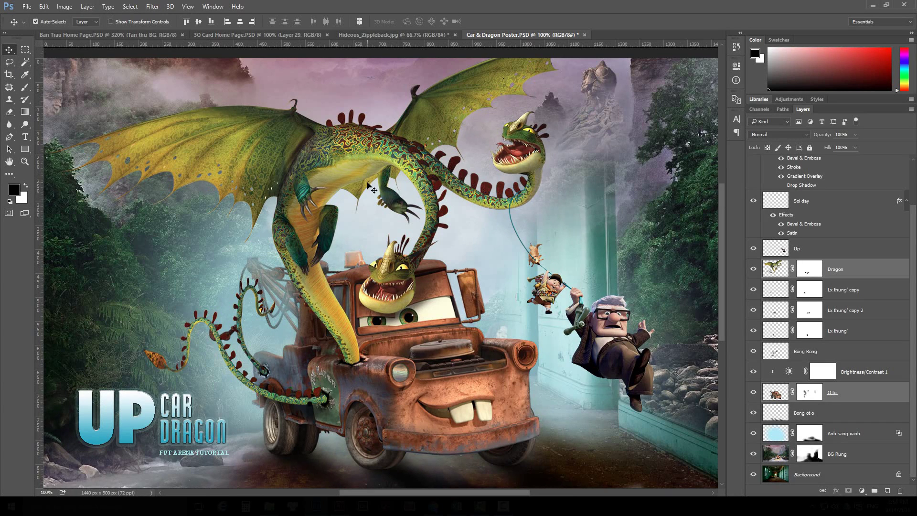
{"action": "left_click", "coordinate": [596, 187]}
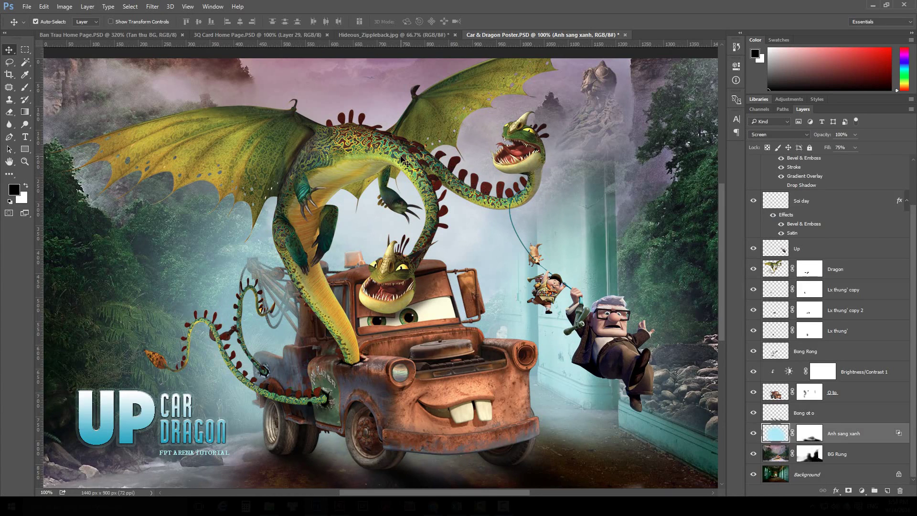
Delete the Brightness/Contrast 1 adjustment layer above the O to layer
{"action": "left_click", "coordinate": [868, 372]}
{"action": "key", "text": "Delete"}
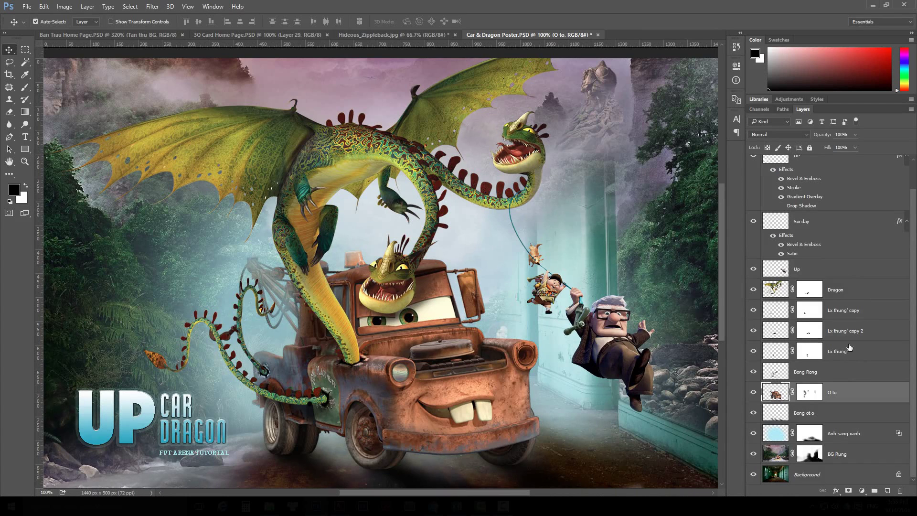
Select the Dragon and O to layers and check the Merge Layers command available for them
{"action": "left_click", "coordinate": [858, 293]}
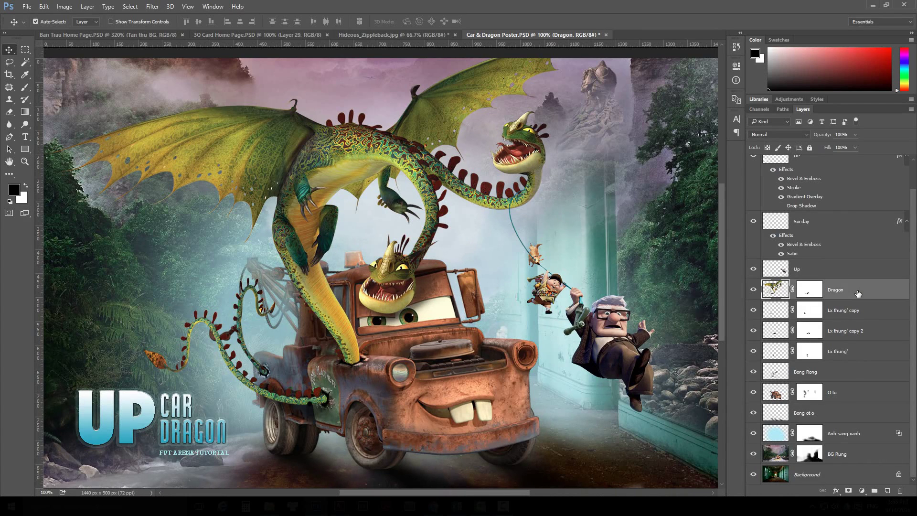
{"action": "left_click", "coordinate": [855, 395], "text": "ctrl"}
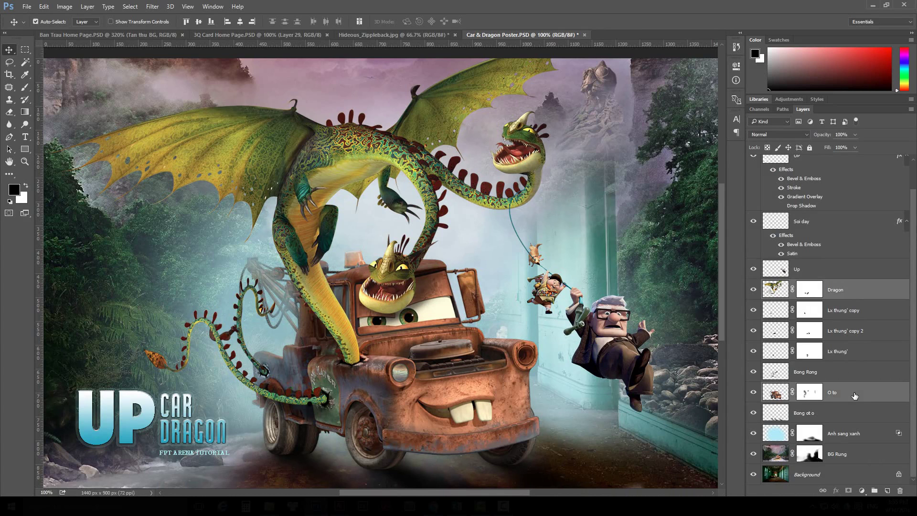
{"action": "left_click", "coordinate": [93, 9]}
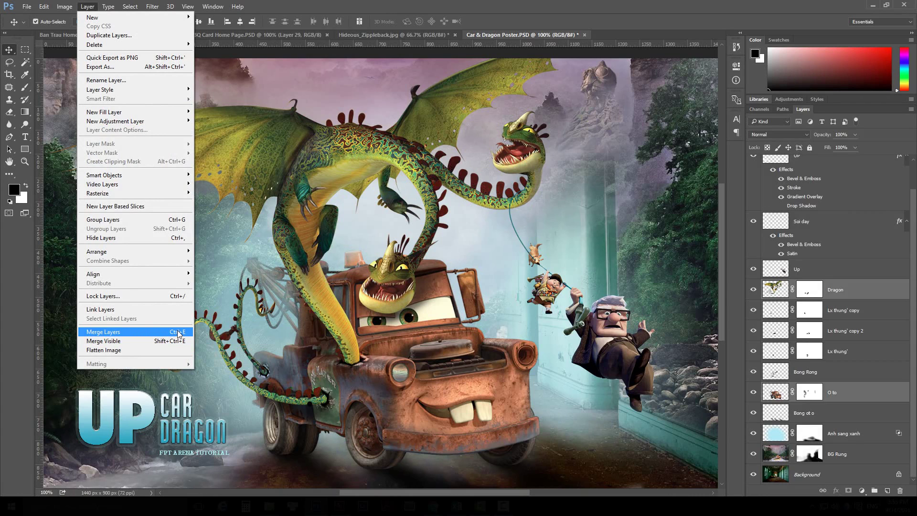
Merge all layers from Dragon through O to into one layer, and try moving the merged artwork
{"action": "left_click", "coordinate": [859, 290]}
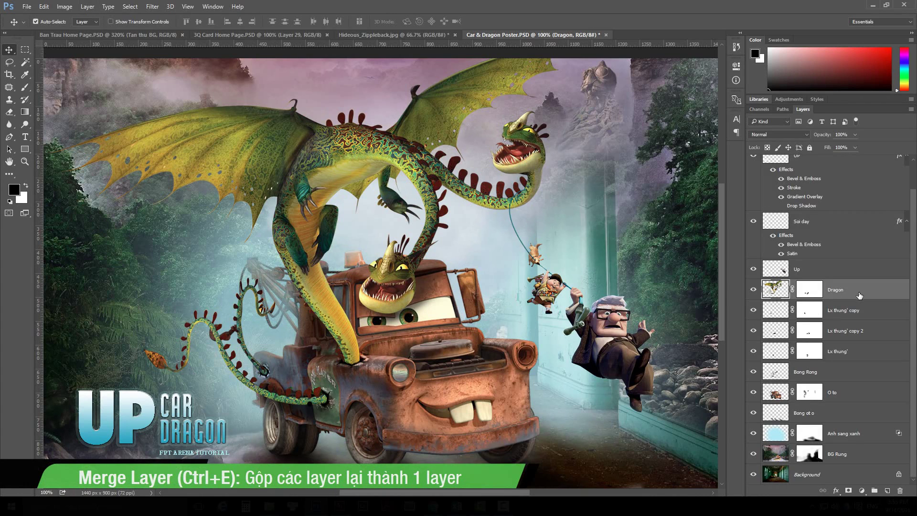
{"action": "left_click", "coordinate": [865, 411], "text": "shift"}
{"action": "left_click", "coordinate": [88, 7]}
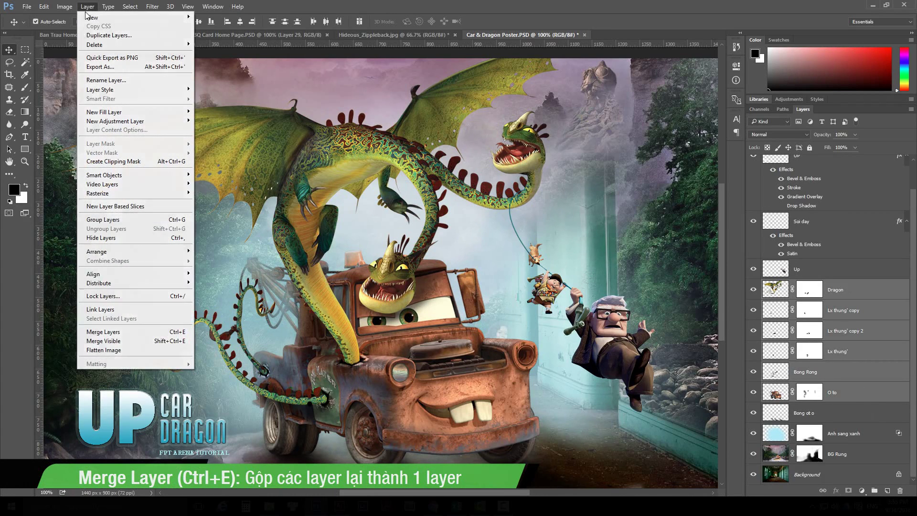
{"action": "left_click", "coordinate": [146, 333]}
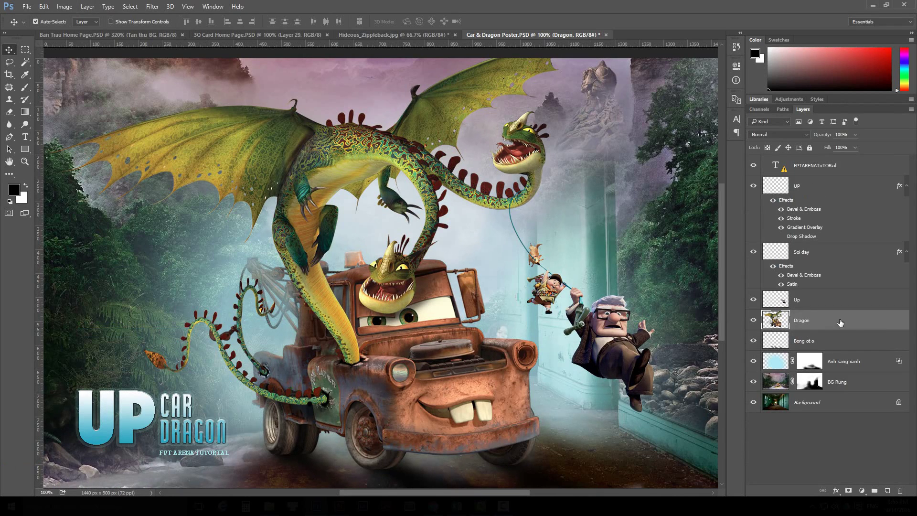
{"action": "left_click_drag", "start_coordinate": [368, 221], "coordinate": [368, 314]}
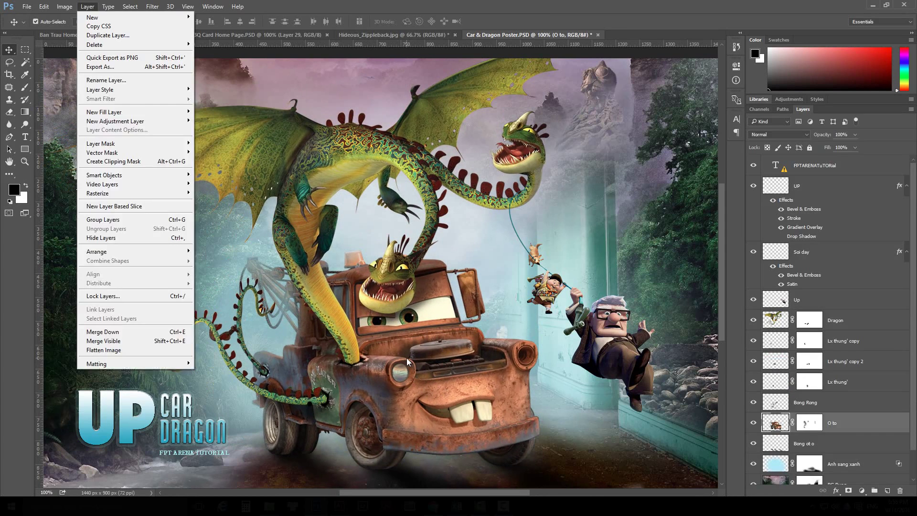
With the O to layer selected, examine the Merge Down and Merge Visible commands without applying them
{"action": "left_click", "coordinate": [406, 357]}
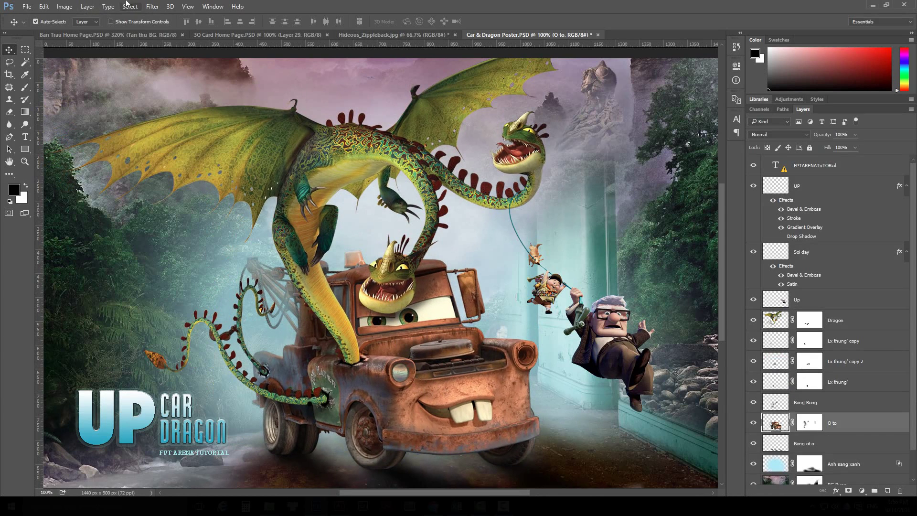
{"action": "left_click", "coordinate": [87, 6]}
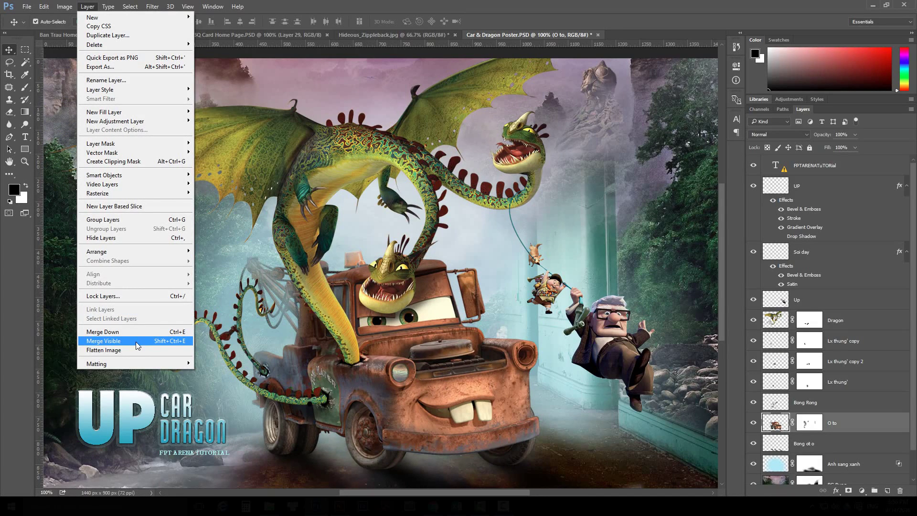
{"action": "left_click", "coordinate": [391, 352]}
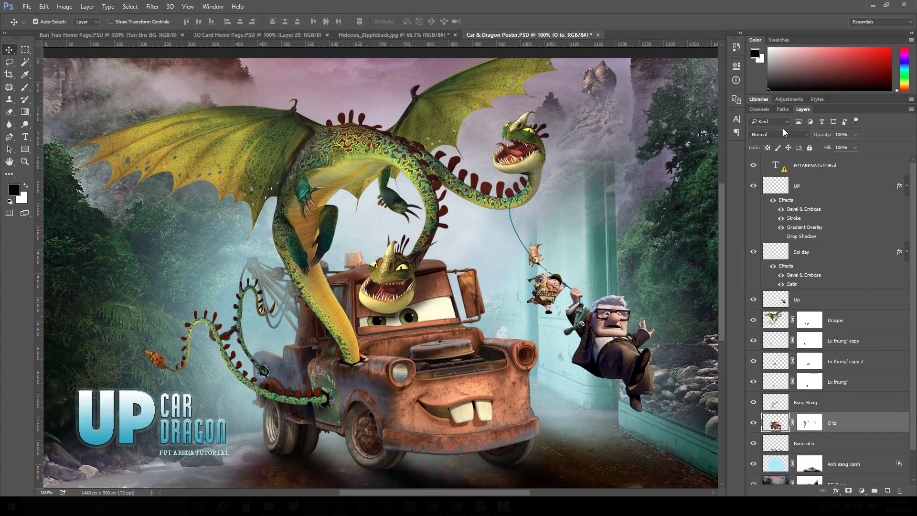
Float the layer list over the canvas and enlarge it down to the Background layer
{"action": "left_click_drag", "start_coordinate": [803, 110], "coordinate": [585, 63]}
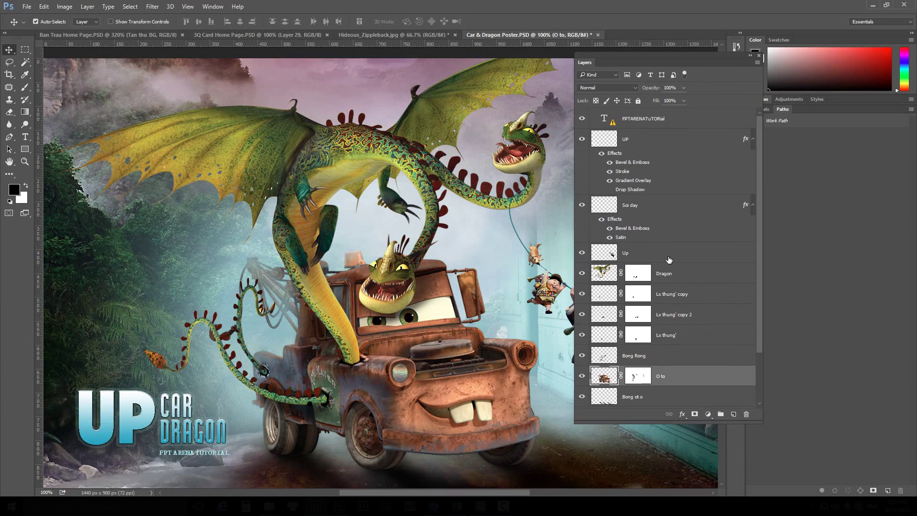
{"action": "left_click_drag", "start_coordinate": [762, 416], "coordinate": [760, 486]}
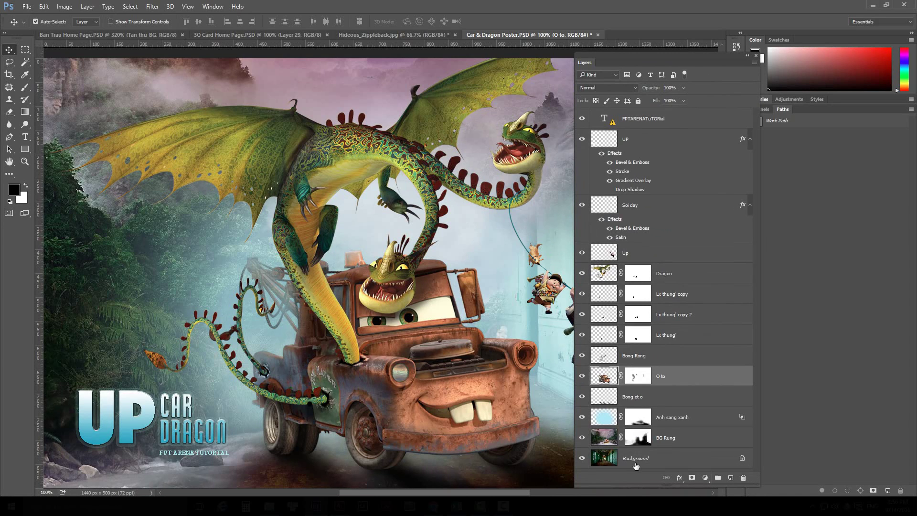
Hide every layer above Dragon and every layer below O to, leaving only the car and dragon layers visible
{"action": "left_click", "coordinate": [582, 437]}
{"action": "left_click", "coordinate": [581, 417]}
{"action": "left_click", "coordinate": [582, 396]}
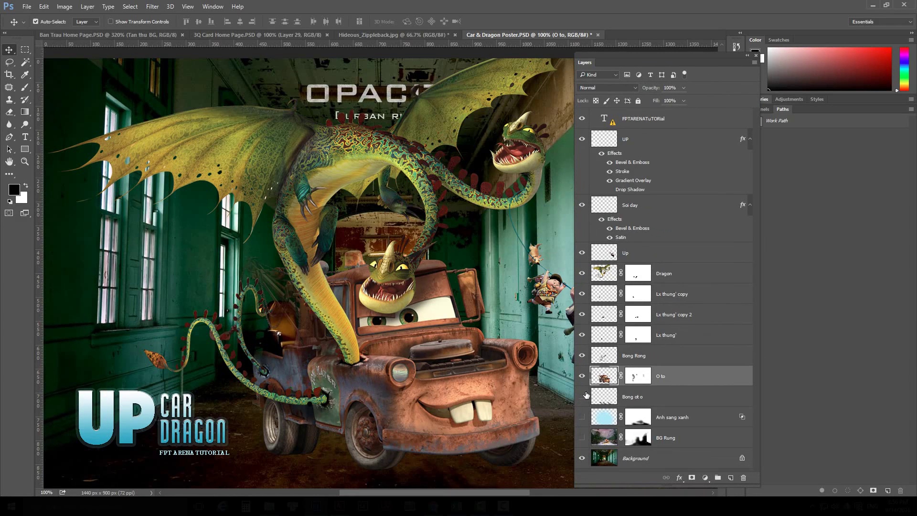
{"action": "left_click", "coordinate": [582, 458]}
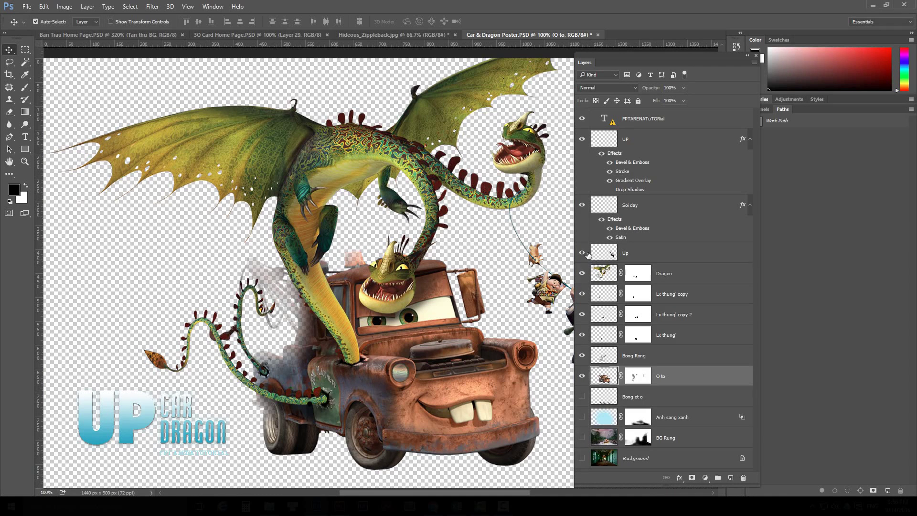
{"action": "left_click", "coordinate": [582, 253]}
{"action": "left_click", "coordinate": [581, 205]}
{"action": "left_click", "coordinate": [582, 139]}
{"action": "left_click", "coordinate": [582, 118]}
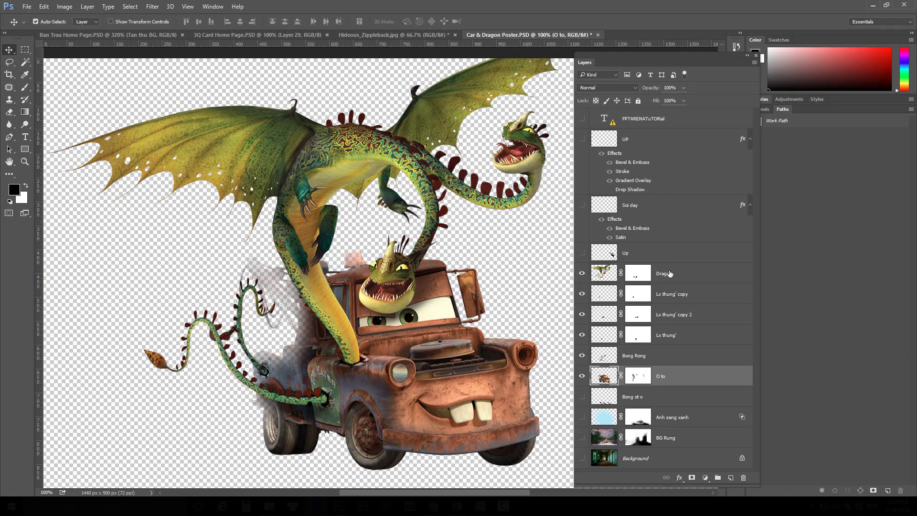
With the Dragon layer selected, merge all visible layers into one using Merge Visible
{"action": "left_click", "coordinate": [686, 281]}
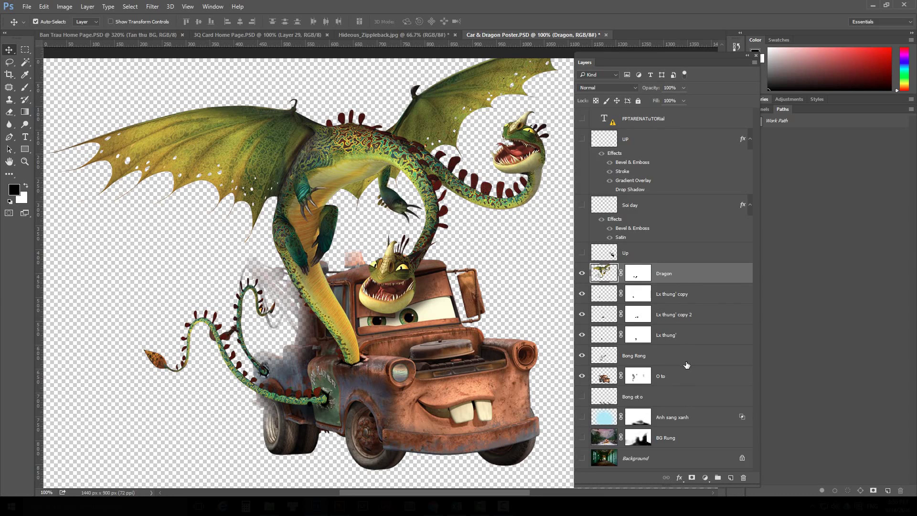
{"action": "left_click", "coordinate": [88, 6]}
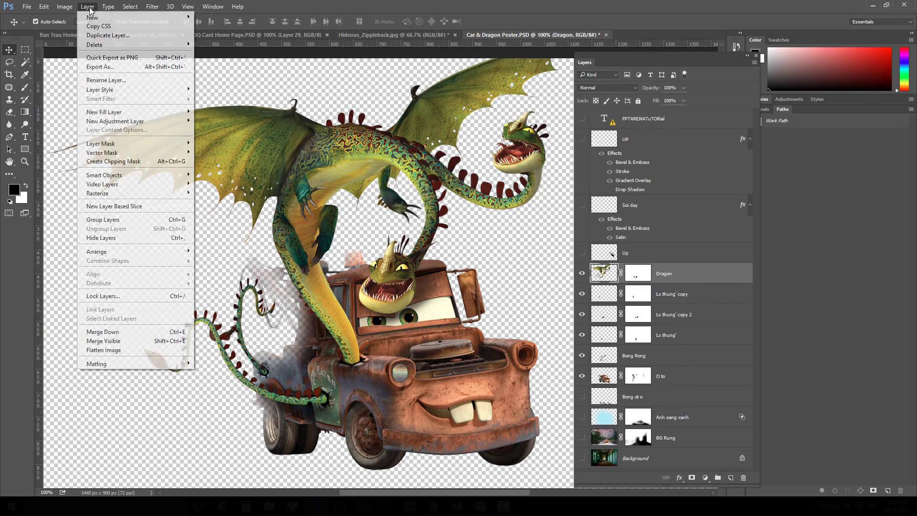
{"action": "left_click", "coordinate": [149, 341]}
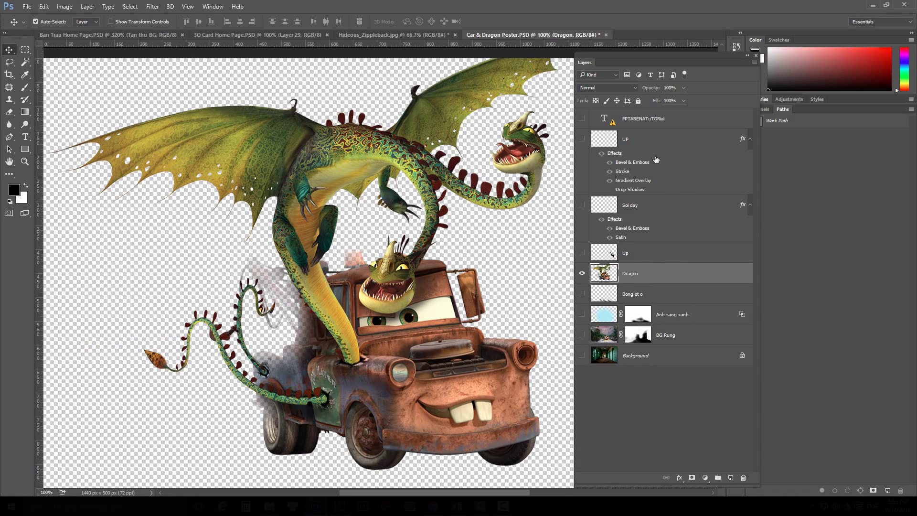
Show the Background layer and flatten the image, discarding the hidden layers
{"action": "key", "text": "ctrl"}
{"action": "left_click", "coordinate": [87, 7]}
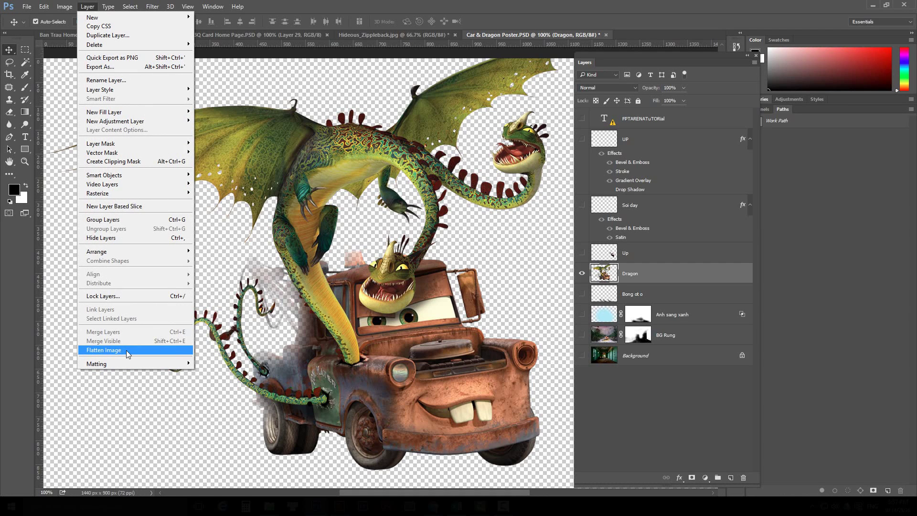
{"action": "left_click", "coordinate": [595, 365]}
{"action": "left_click", "coordinate": [582, 356]}
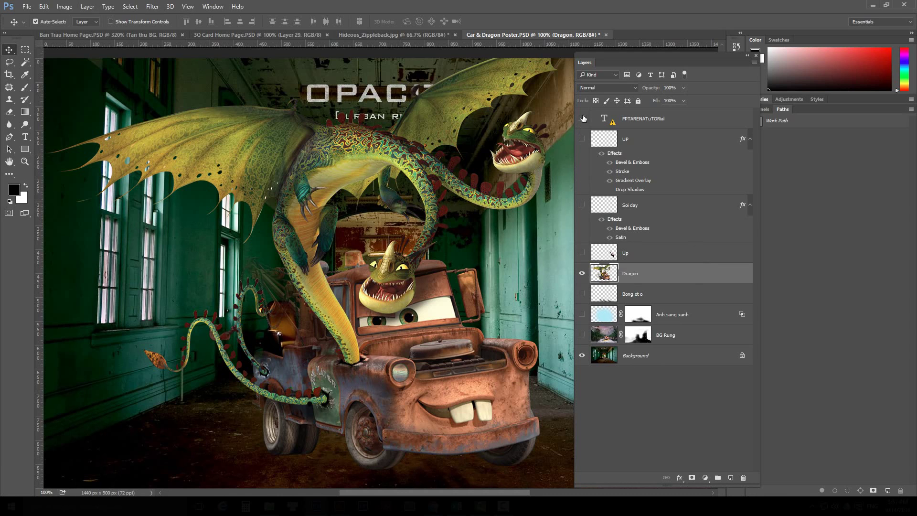
{"action": "left_click", "coordinate": [87, 6]}
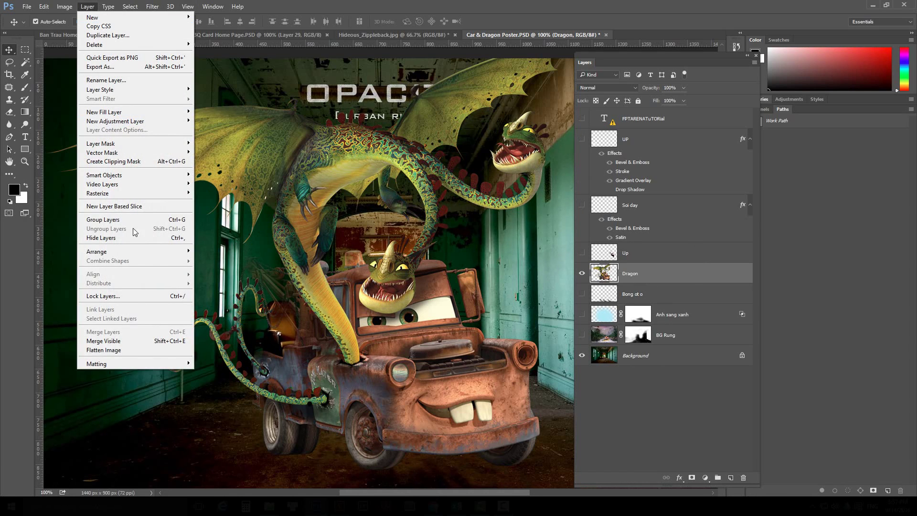
{"action": "left_click", "coordinate": [145, 350]}
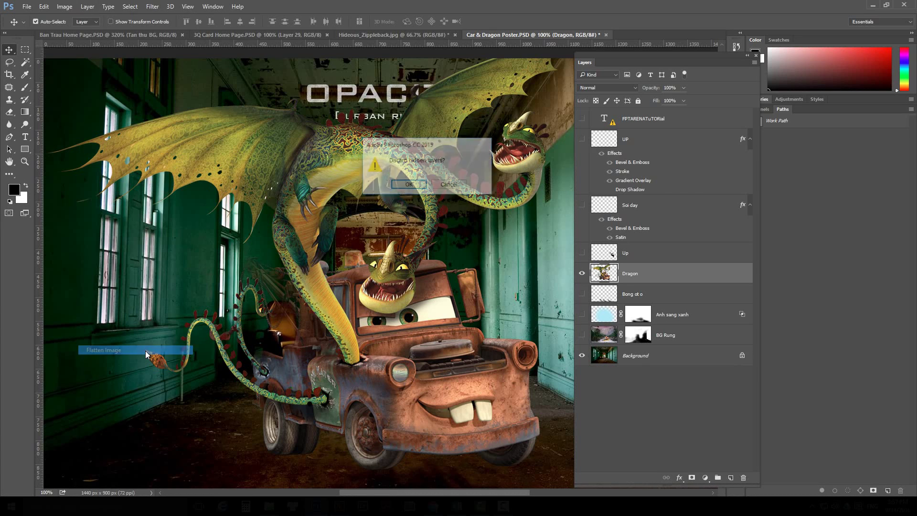
{"action": "left_click", "coordinate": [402, 186]}
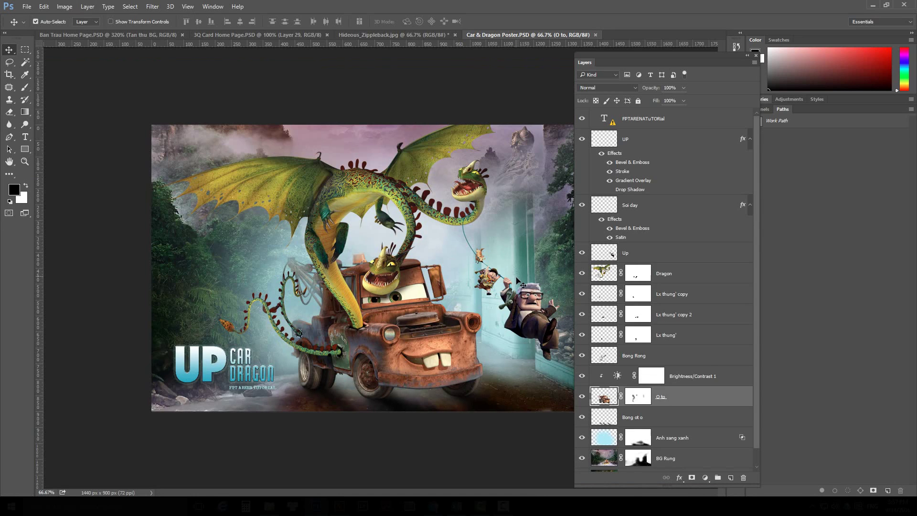
Select the layers from Dragon down to Bong ot o and merge them into one layer
{"action": "left_click", "coordinate": [674, 256]}
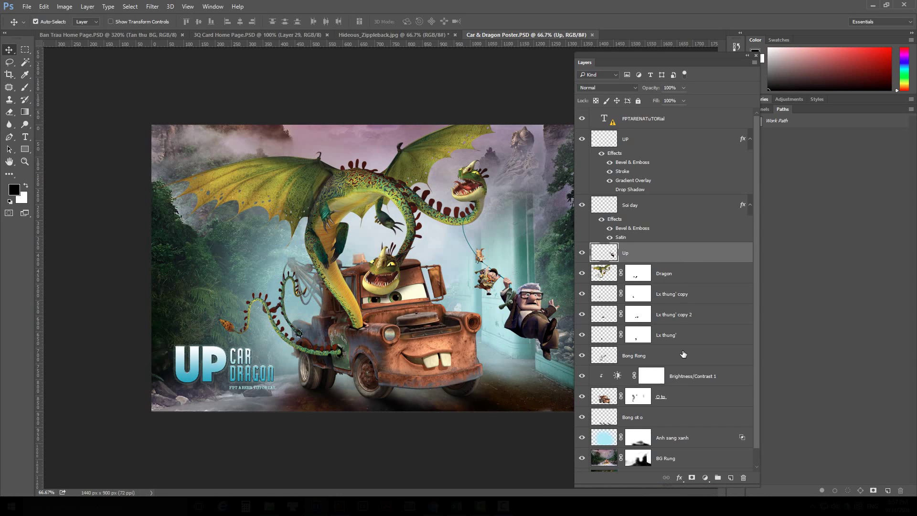
{"action": "left_click", "coordinate": [684, 399], "text": "shift"}
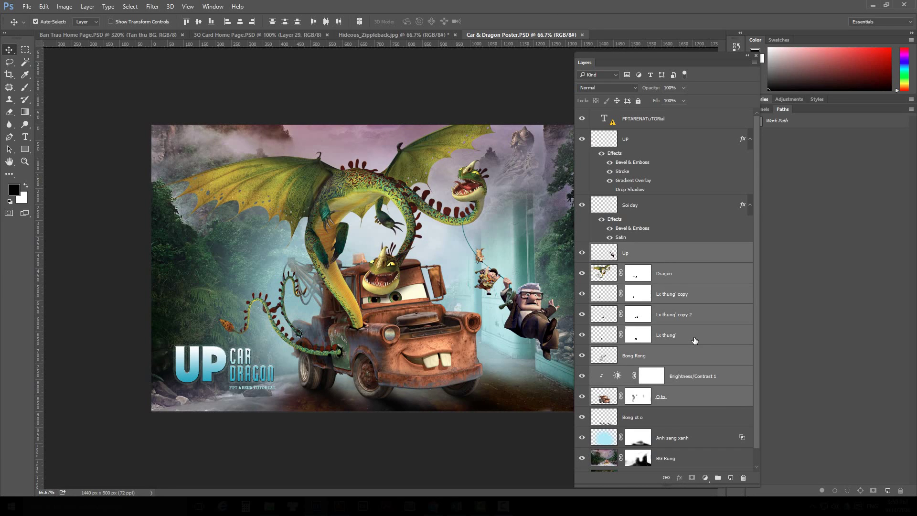
{"action": "left_click", "coordinate": [688, 278]}
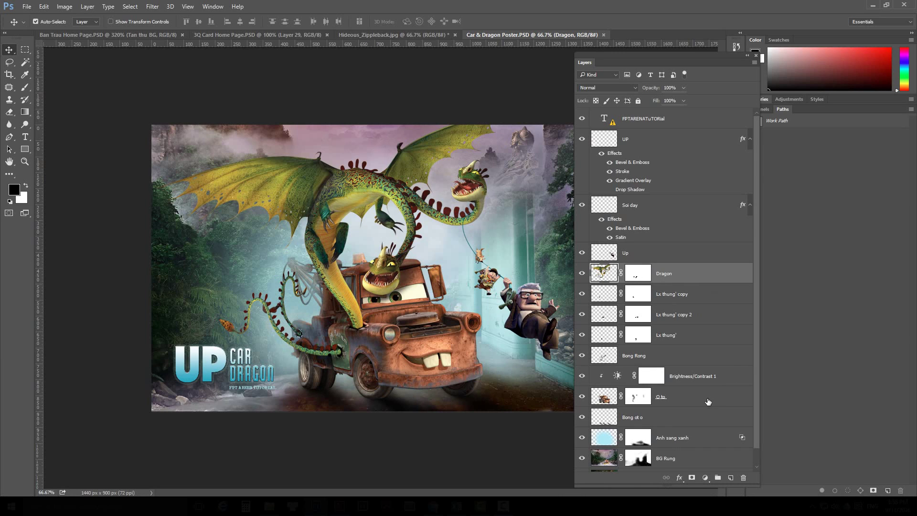
{"action": "left_click", "coordinate": [691, 419], "text": "shift"}
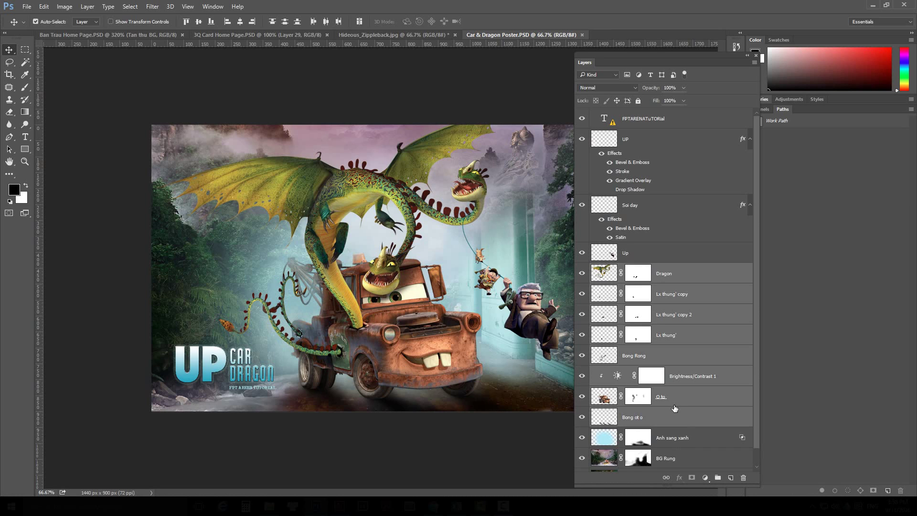
{"action": "key", "text": "ctrl+e"}
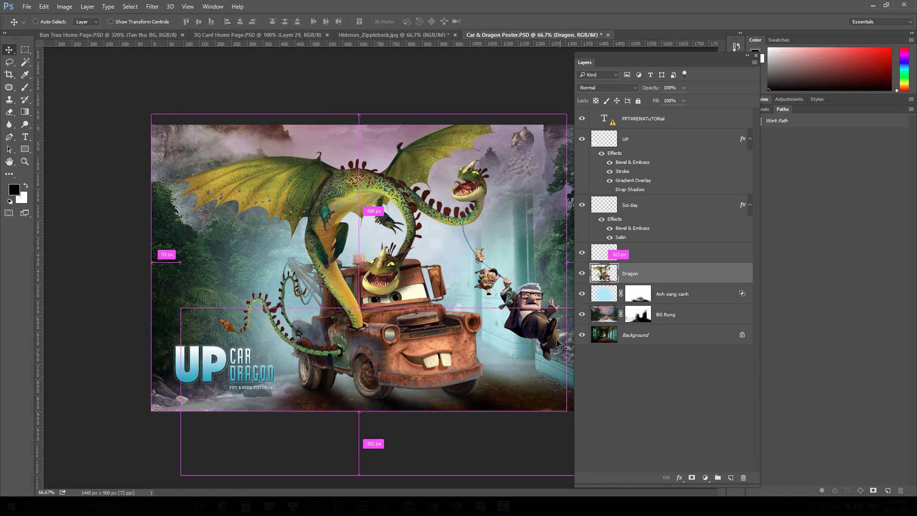
Try moving the merged car and dragon artwork, and undo both the move and the merge
{"action": "left_click_drag", "start_coordinate": [413, 324], "coordinate": [395, 197]}
{"action": "key", "text": "ctrl+alt+z"}
{"action": "key", "text": "ctrl+alt+z"}
Select the layers from O to up to Dragon and check the Merge Layers command available for them
{"action": "left_click", "coordinate": [684, 399]}
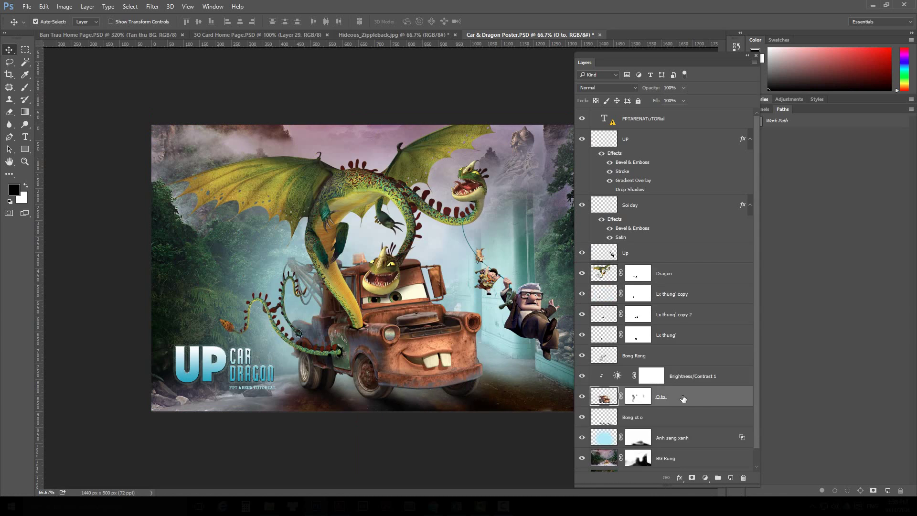
{"action": "left_click", "coordinate": [702, 275], "text": "shift"}
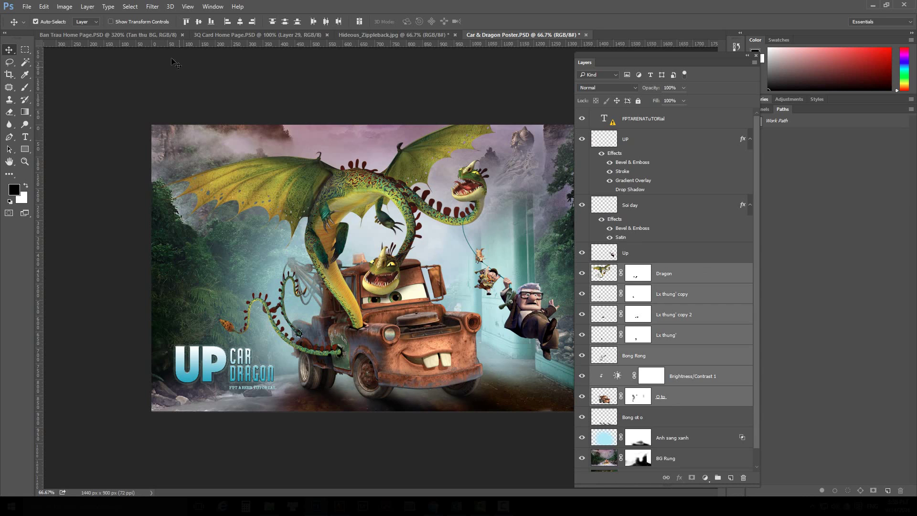
{"action": "left_click", "coordinate": [88, 6]}
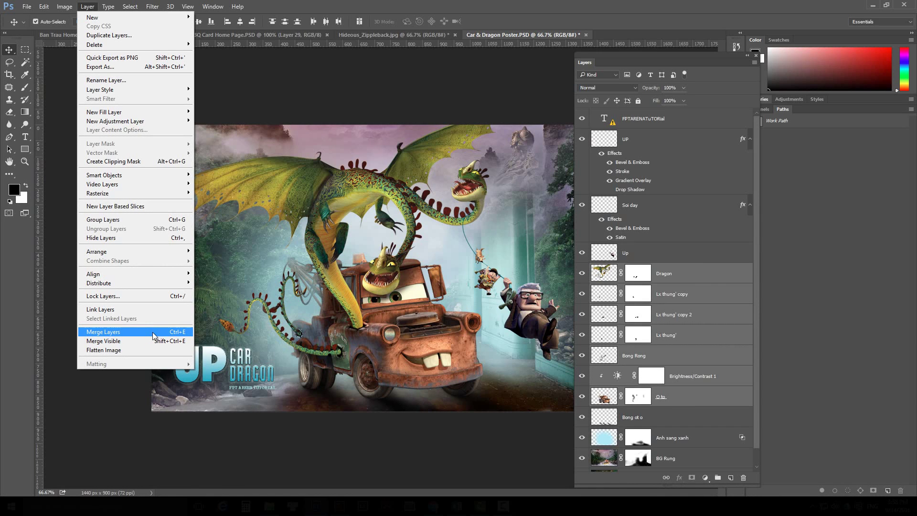
Stamp a merged copy of the layers from Dragon down to Bong ot o onto a new layer, keeping the originals
{"action": "left_click", "coordinate": [705, 274]}
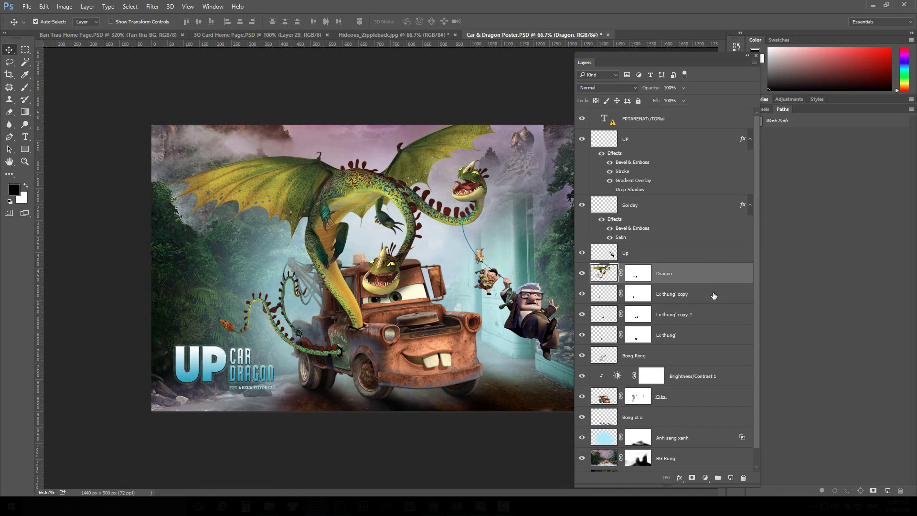
{"action": "left_click", "coordinate": [706, 417], "text": "shift"}
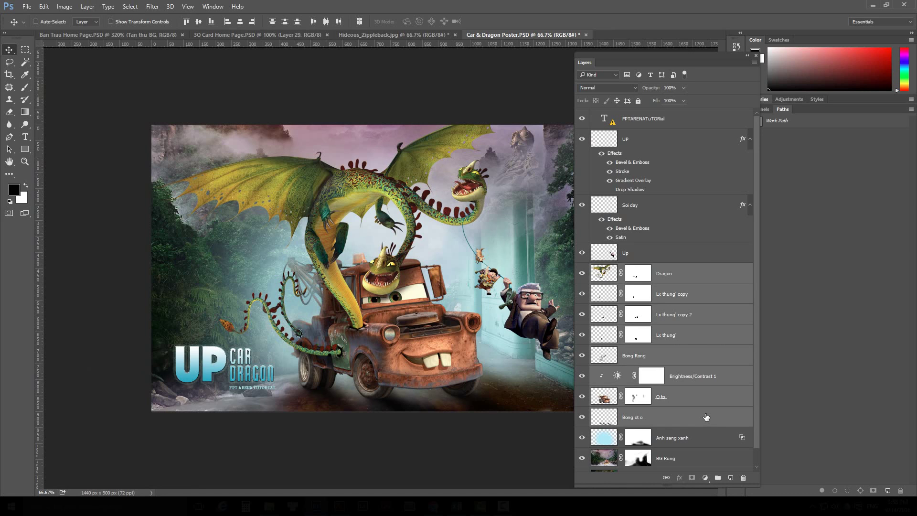
{"action": "key", "text": "ctrl+alt+e"}
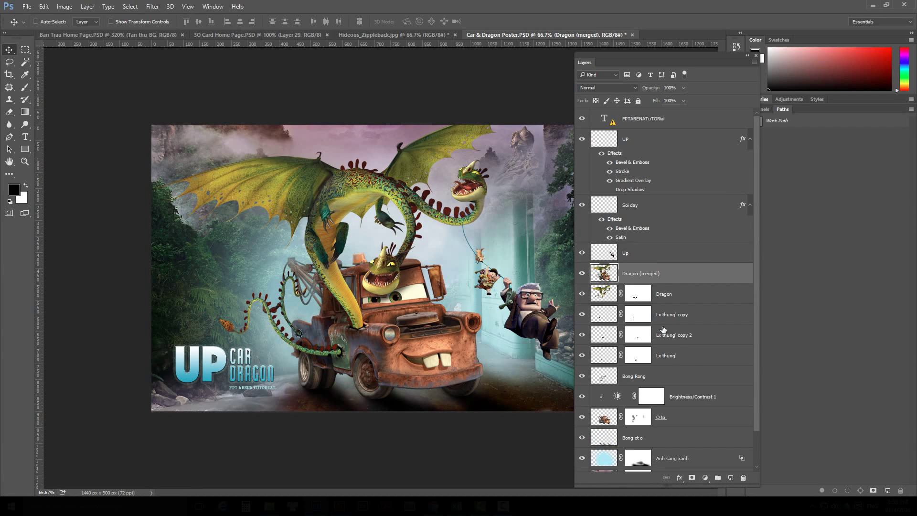
Try moving the merged copy diagonally up and to the left of the original artwork, and undo the move
{"action": "left_click_drag", "start_coordinate": [318, 194], "coordinate": [234, 138]}
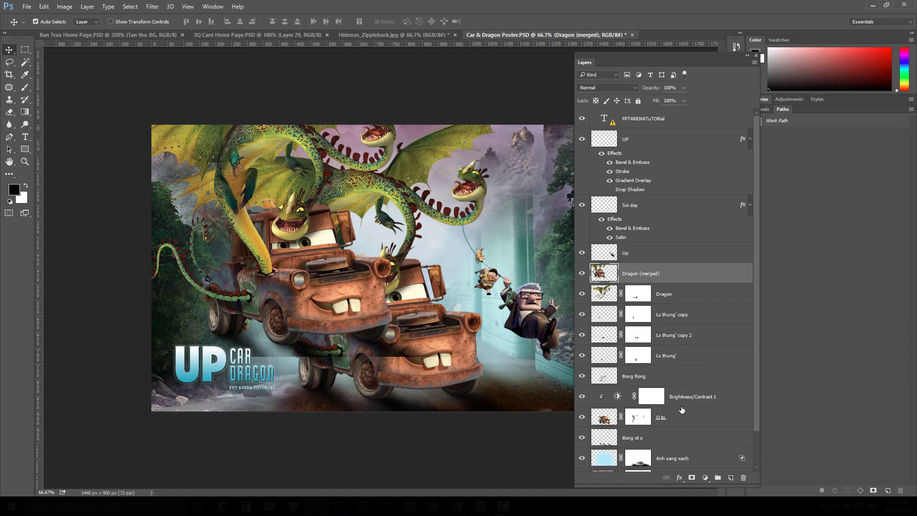
{"action": "key", "text": "ctrl"}
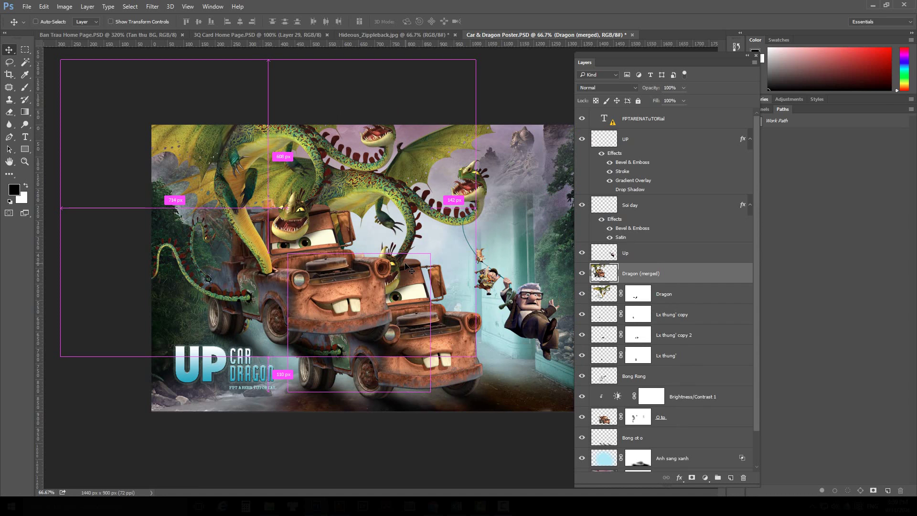
{"action": "key", "text": "ctrl+z"}
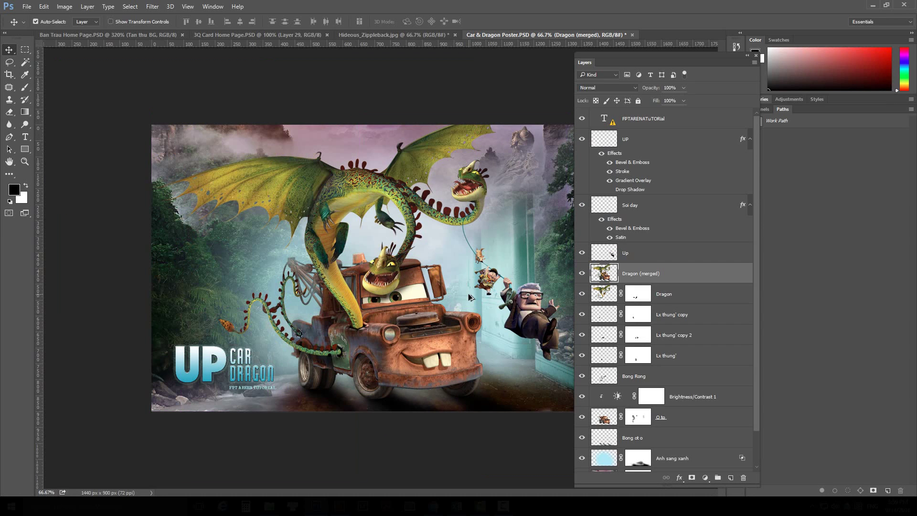